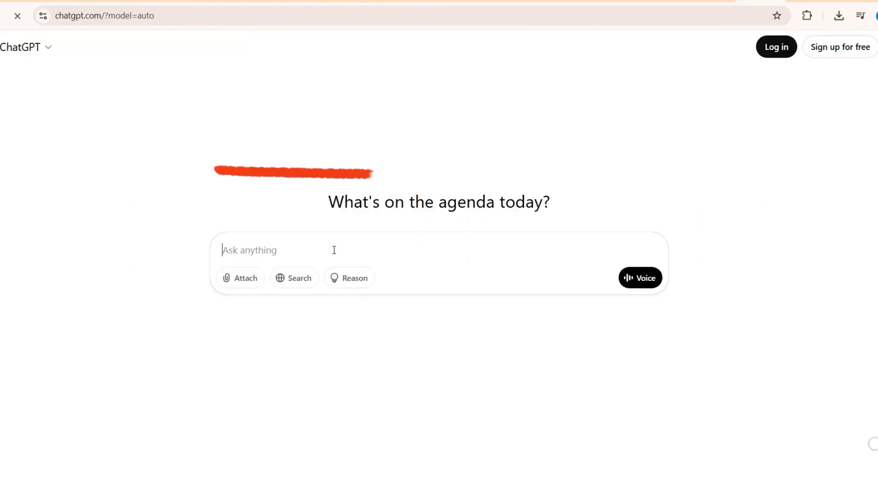
Write ChatGPT the request "Create a prompt for Trump and Elon Musk in a martial arts fighting scene"
{"action": "type", "text": "Create a prompt for Trump and Elon Musk in a martial arts fighting scene"}
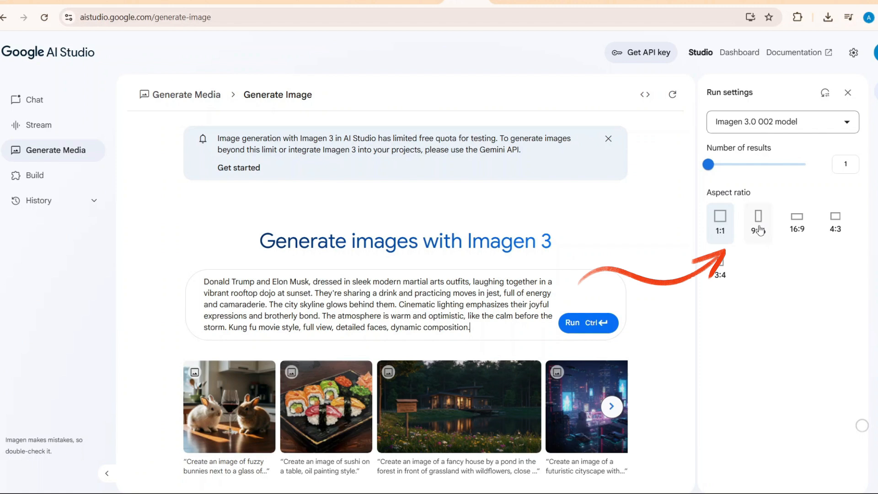
In Google AI Studio, set the image aspect ratio to 9:16 and generate the rooftop dojo image from the entered prompt
{"action": "left_click", "coordinate": [759, 228]}
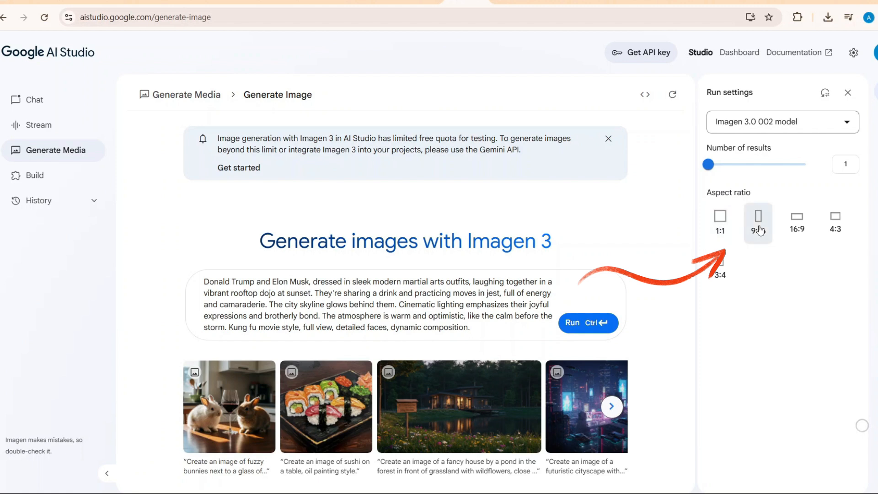
{"action": "left_click", "coordinate": [600, 328]}
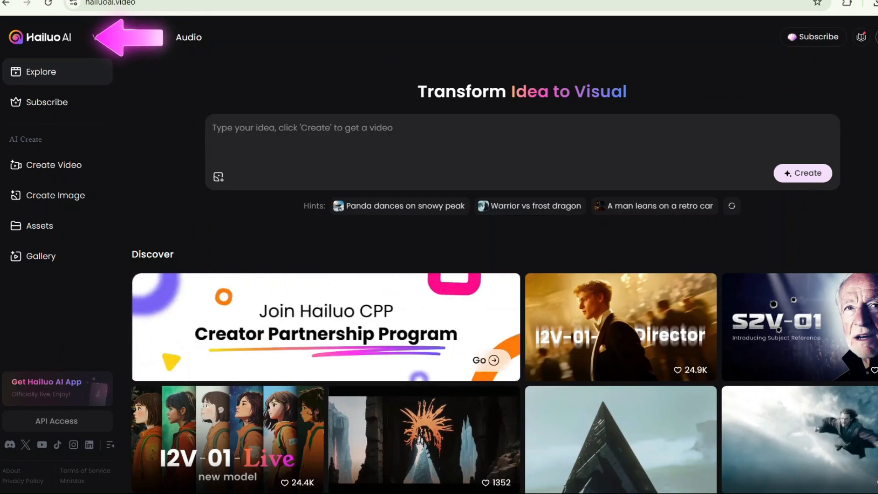
Switch to Hailuo AI and browse the example videos in its Discover gallery
{"action": "scroll", "coordinate": [503, 274], "scroll_direction": "down", "scroll_amount": 3}
{"action": "scroll", "coordinate": [504, 274], "scroll_direction": "down", "scroll_amount": 4}
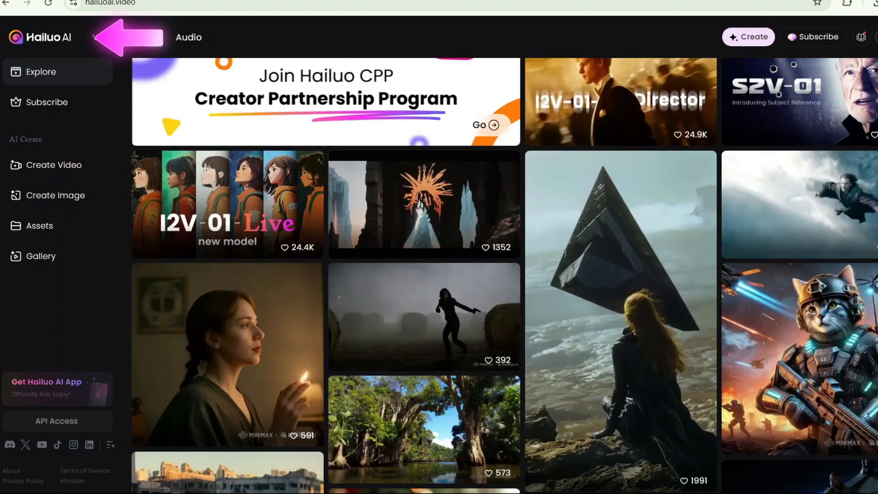
{"action": "scroll", "coordinate": [504, 274], "scroll_direction": "down", "scroll_amount": 6}
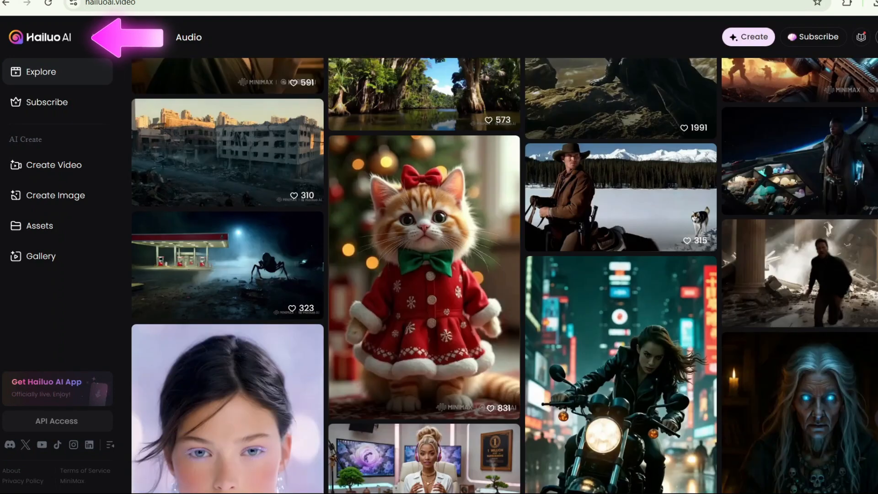
{"action": "scroll", "coordinate": [503, 275], "scroll_direction": "down", "scroll_amount": 5}
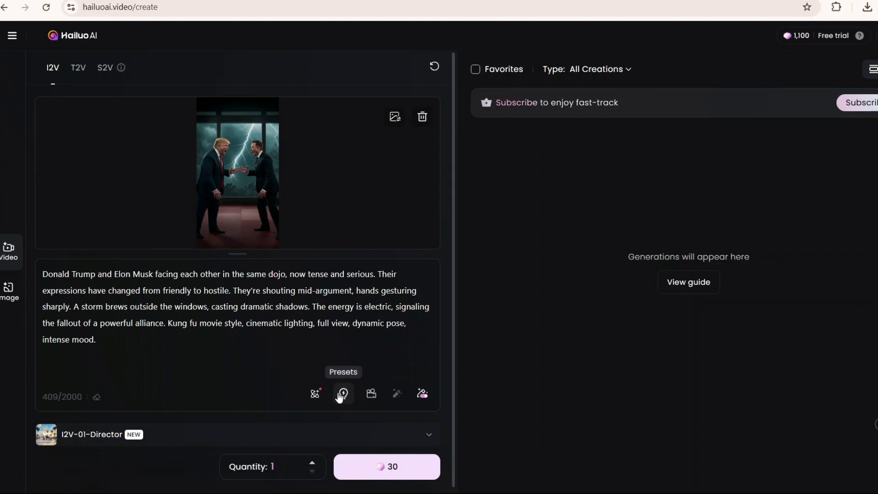
Generate one I2V-01-Director video from the uploaded stormy dojo image and its prompt
{"action": "left_click", "coordinate": [384, 469]}
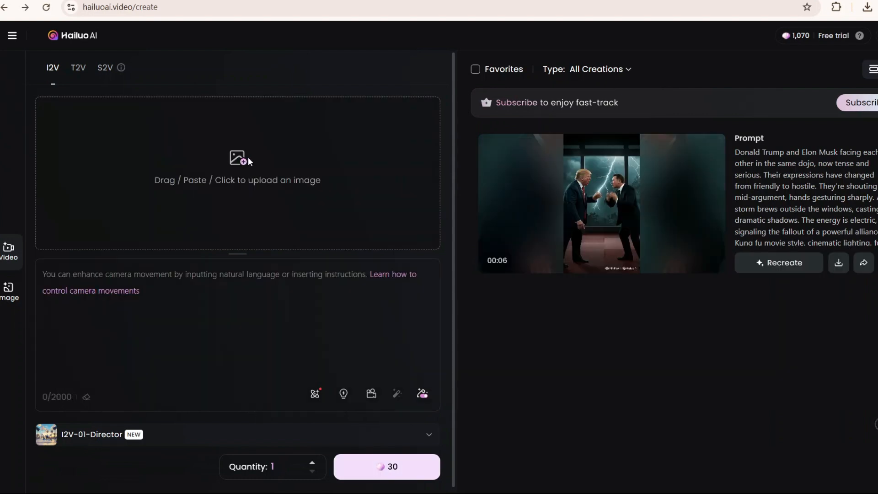
Upload the image of the two men fighting beneath a chandelier as the source for another video
{"action": "left_click", "coordinate": [249, 161]}
{"action": "double_click", "coordinate": [215, 107]}
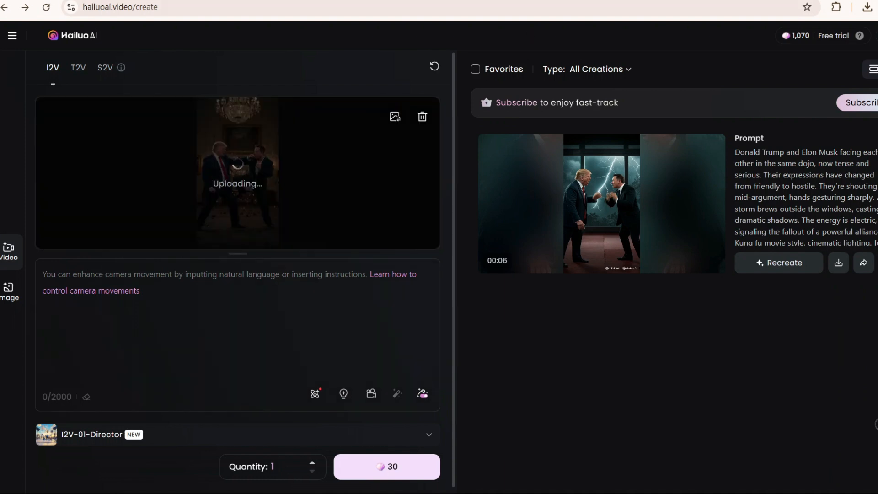
Copy the Scene 3 "The Duel Begins" prompt from ChatGPT and paste it as the video prompt in Hailuo AI
{"action": "left_click", "coordinate": [517, 0]}
{"action": "scroll", "coordinate": [383, 321], "scroll_direction": "down", "scroll_amount": 4}
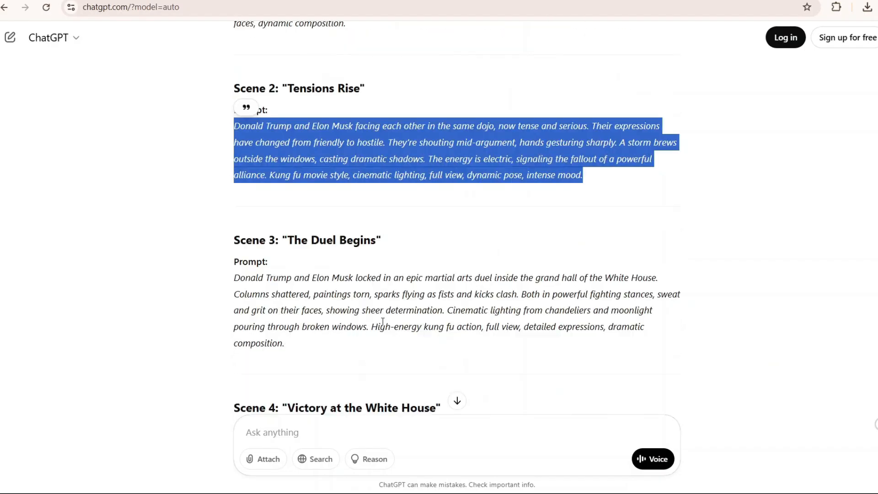
{"action": "left_click_drag", "start_coordinate": [293, 344], "coordinate": [235, 278]}
{"action": "right_click", "coordinate": [248, 278]}
{"action": "left_click", "coordinate": [265, 291]}
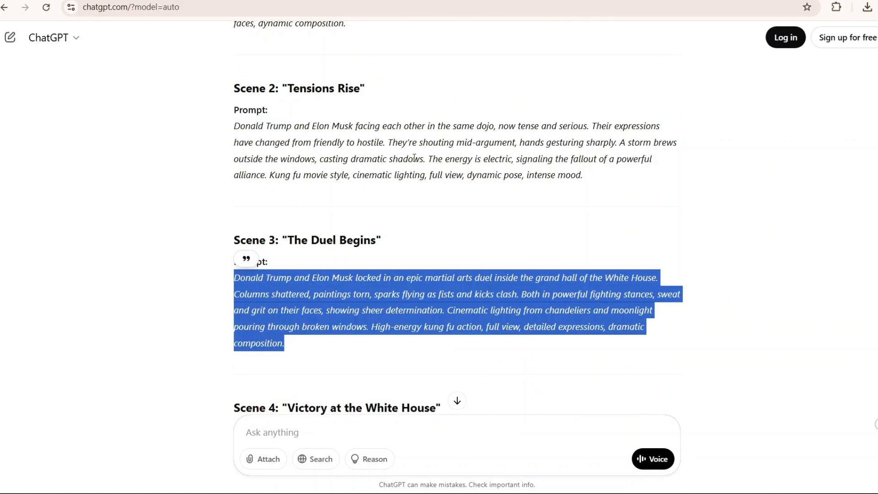
{"action": "left_click", "coordinate": [115, 0]}
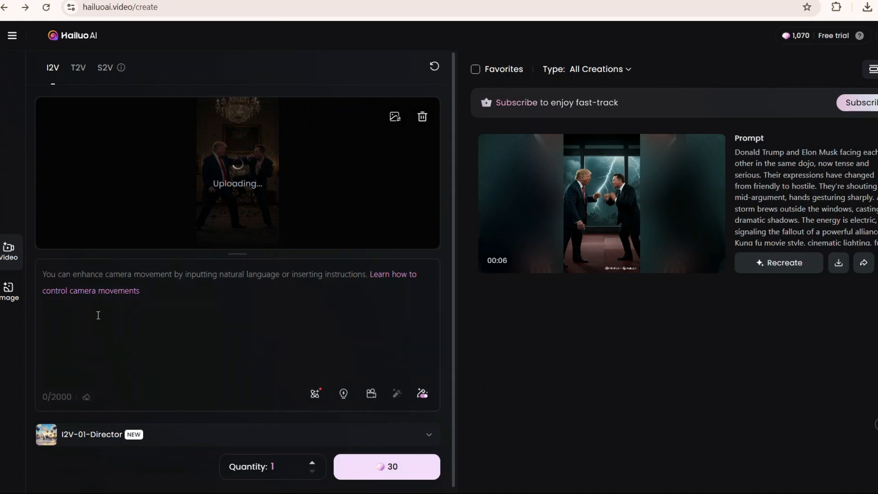
{"action": "right_click", "coordinate": [98, 315]}
{"action": "left_click", "coordinate": [141, 181]}
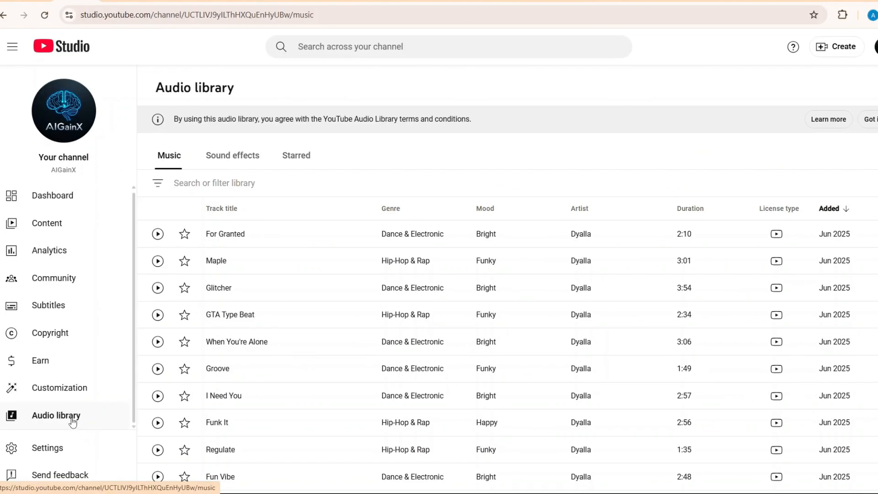
In YouTube Studio's audio library, search the music tracks for "Action"
{"action": "left_click", "coordinate": [198, 184]}
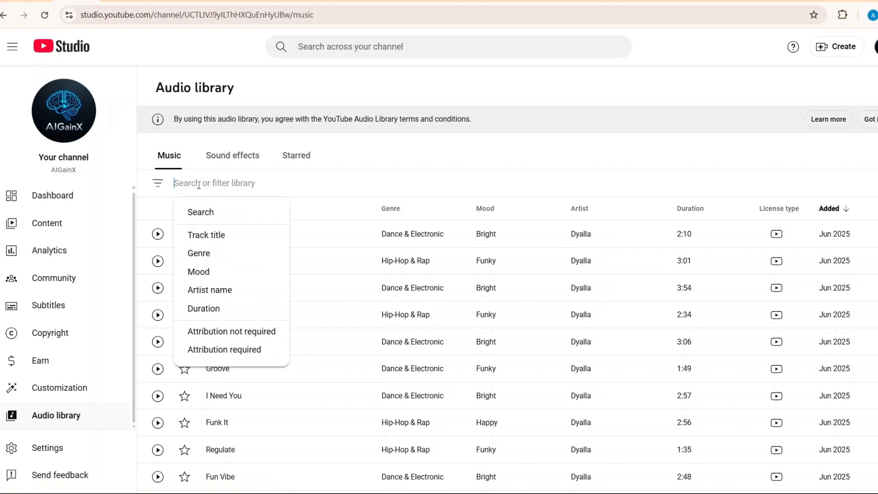
{"action": "left_click", "coordinate": [200, 214]}
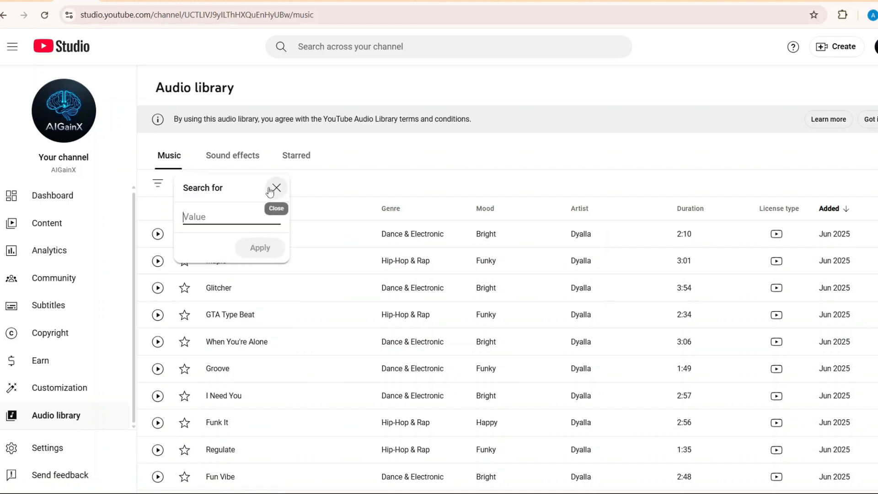
{"action": "type", "text": "Action"}
{"action": "left_click", "coordinate": [260, 248]}
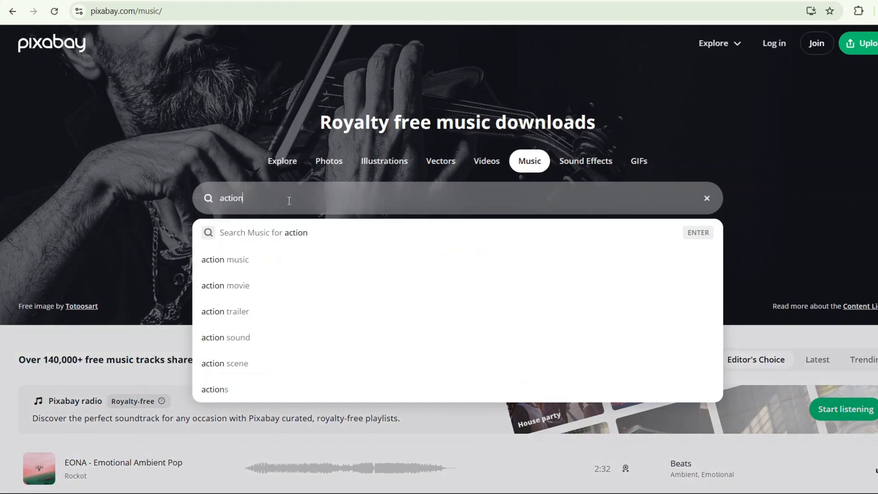
In Pixabay, search the royalty-free music for "action"
{"action": "key", "text": "Return"}
{"action": "key", "text": "Return"}
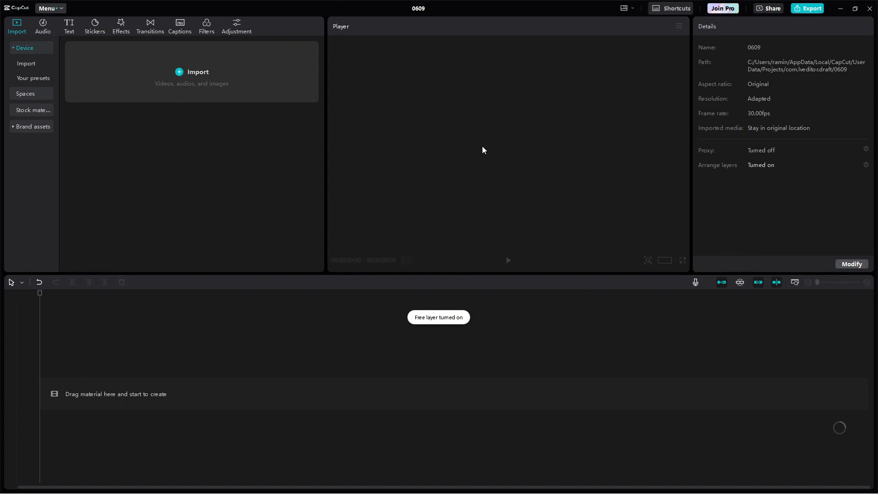
{"action": "left_click", "coordinate": [182, 73]}
{"action": "left_click", "coordinate": [42, 139]}
{"action": "left_click_drag", "start_coordinate": [564, 89], "coordinate": [564, 120]}
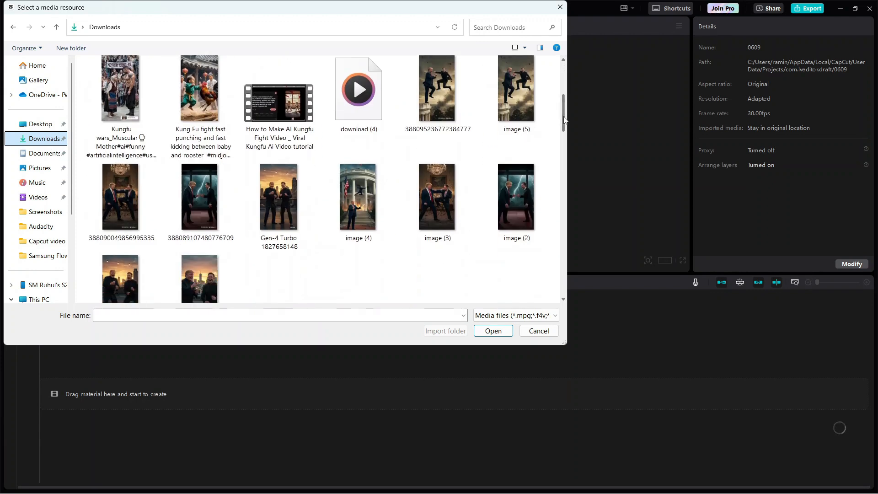
{"action": "left_click", "coordinate": [281, 196]}
{"action": "left_click", "coordinate": [199, 196], "text": "ctrl"}
{"action": "left_click", "coordinate": [120, 197], "text": "ctrl"}
{"action": "left_click", "coordinate": [437, 90], "text": "ctrl"}
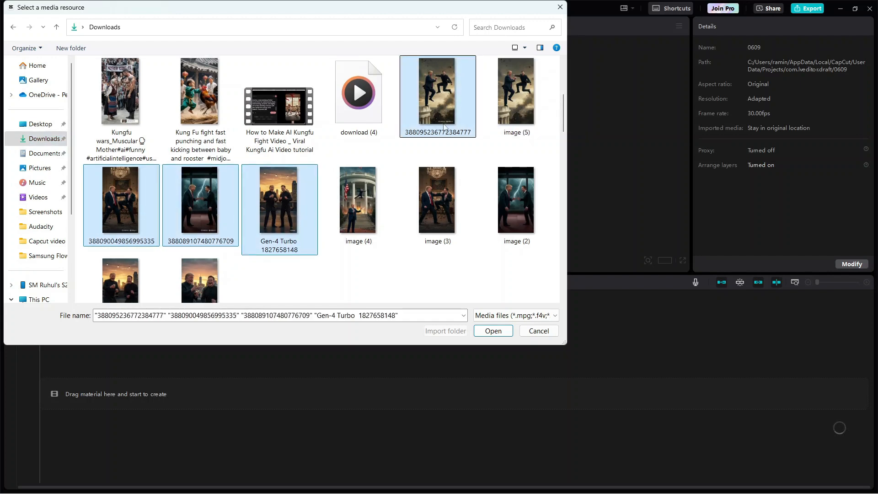
{"action": "left_click", "coordinate": [492, 331]}
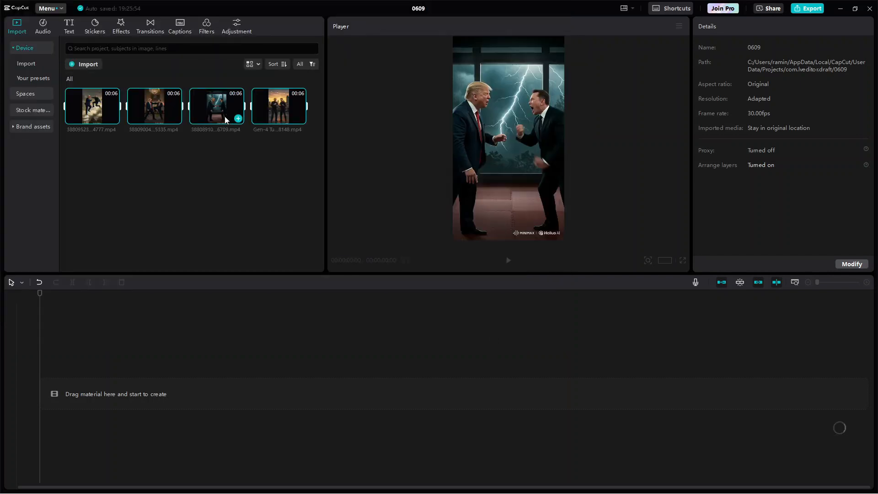
{"action": "left_click", "coordinate": [301, 119]}
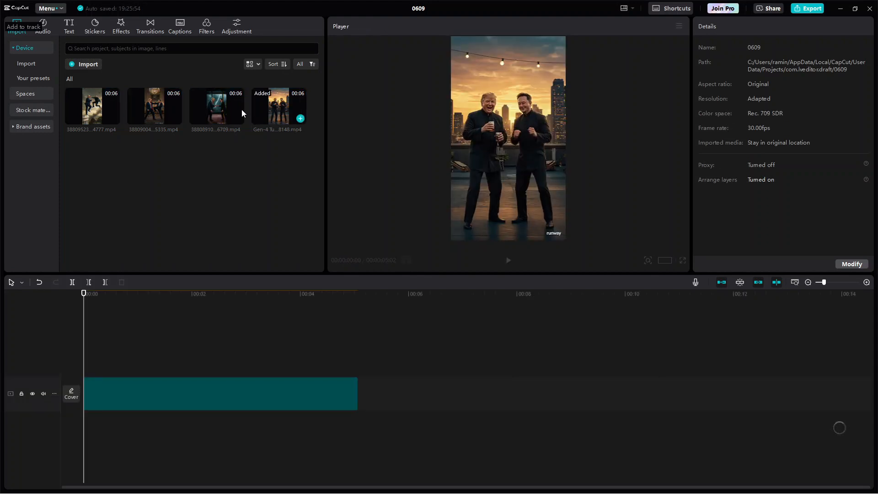
{"action": "left_click", "coordinate": [361, 295]}
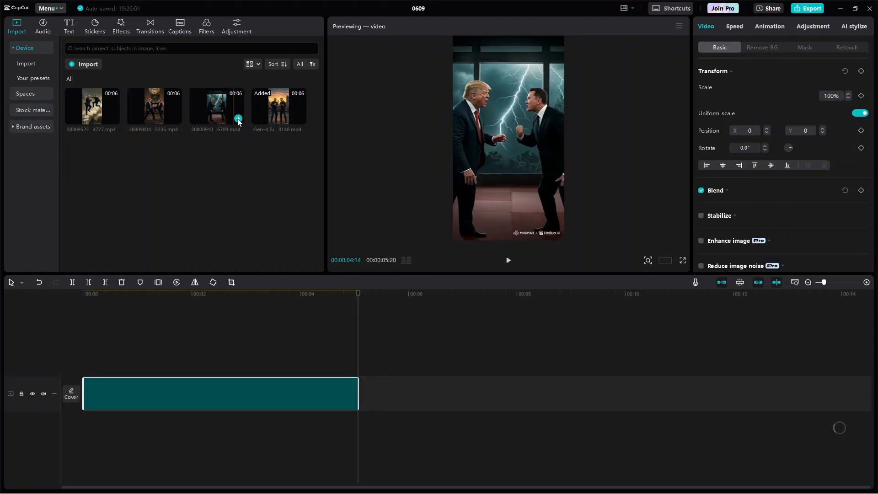
{"action": "left_click", "coordinate": [238, 119]}
{"action": "left_click", "coordinate": [665, 295]}
{"action": "left_click", "coordinate": [176, 118]}
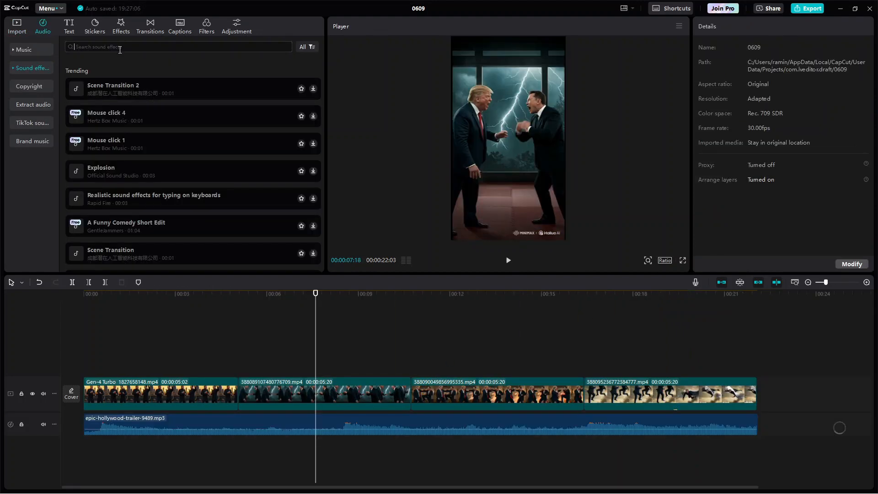
Search the sound effects for "punch" and place the first result below the music at about 11 seconds
{"action": "key", "text": "Return"}
{"action": "left_click", "coordinate": [78, 75]}
{"action": "left_click_drag", "start_coordinate": [103, 75], "coordinate": [418, 453]}
Search the sound effects for "kick" and place Attack Punch Kick after the punch sound, at about 13 seconds
{"action": "left_click", "coordinate": [66, 47]}
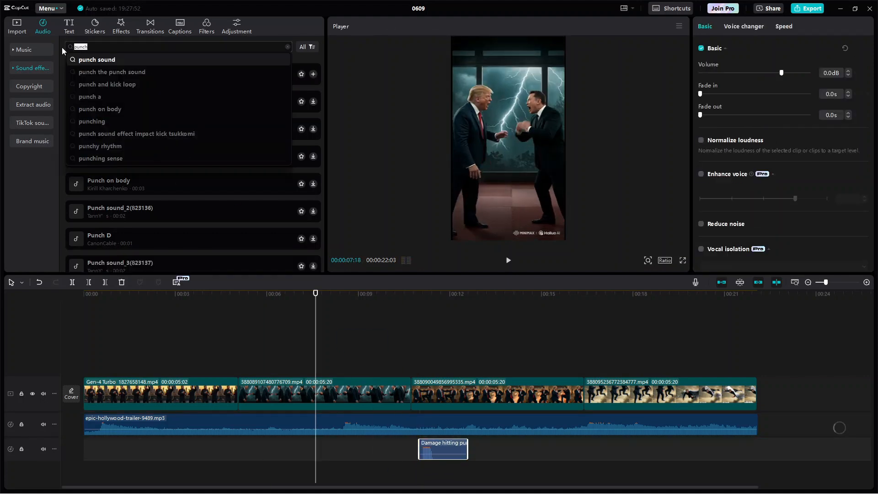
{"action": "type", "text": "kick"}
{"action": "key", "text": "Return"}
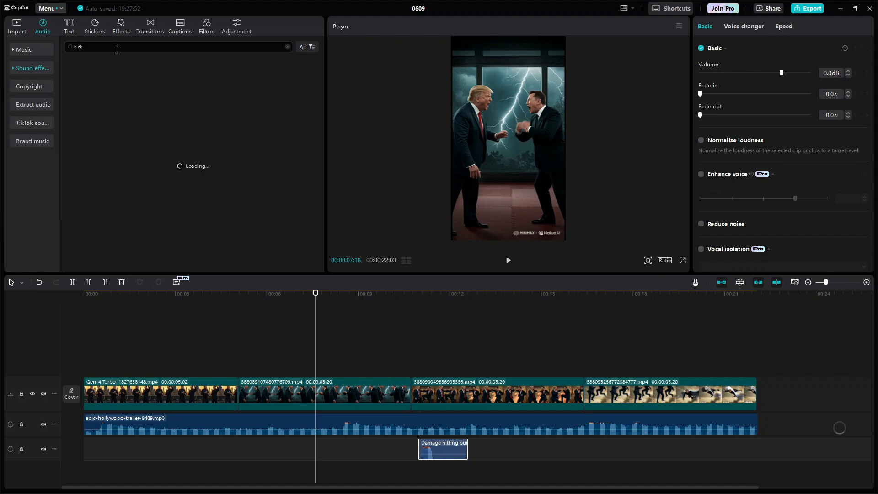
{"action": "left_click", "coordinate": [76, 75]}
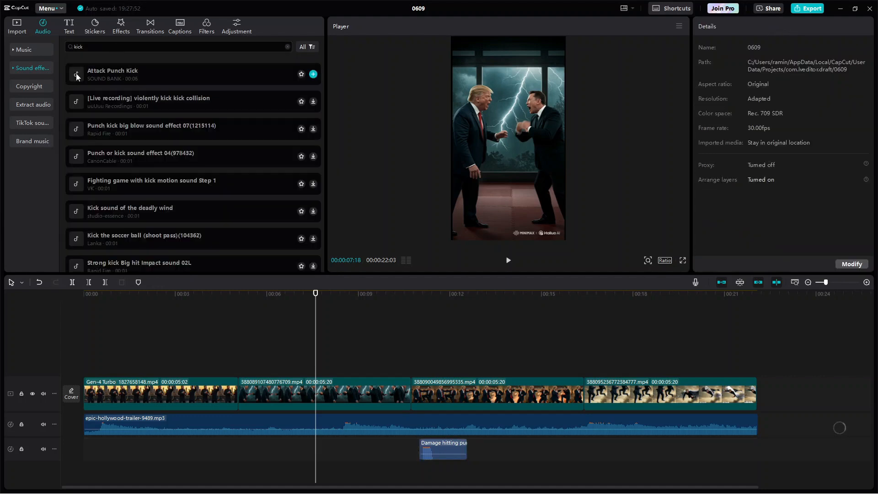
{"action": "left_click_drag", "start_coordinate": [76, 75], "coordinate": [476, 458]}
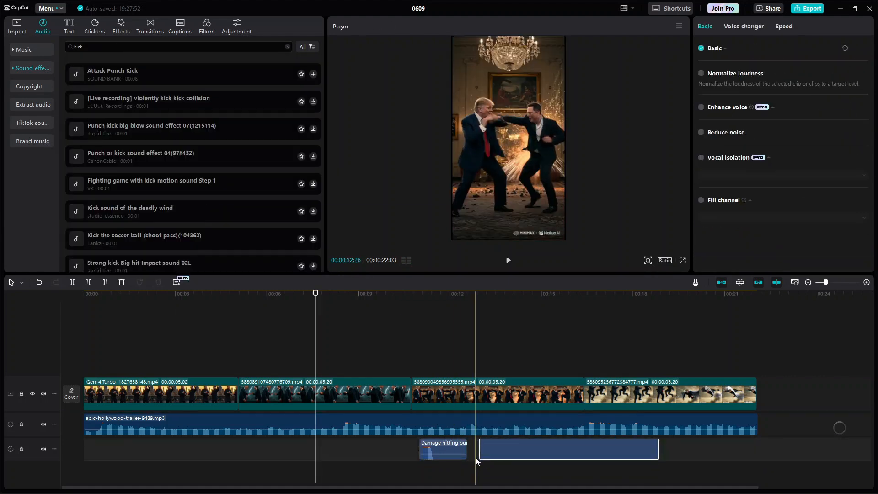
Play the timeline from about 11 seconds to check the punch and kick sounds against the fight
{"action": "left_click", "coordinate": [457, 462]}
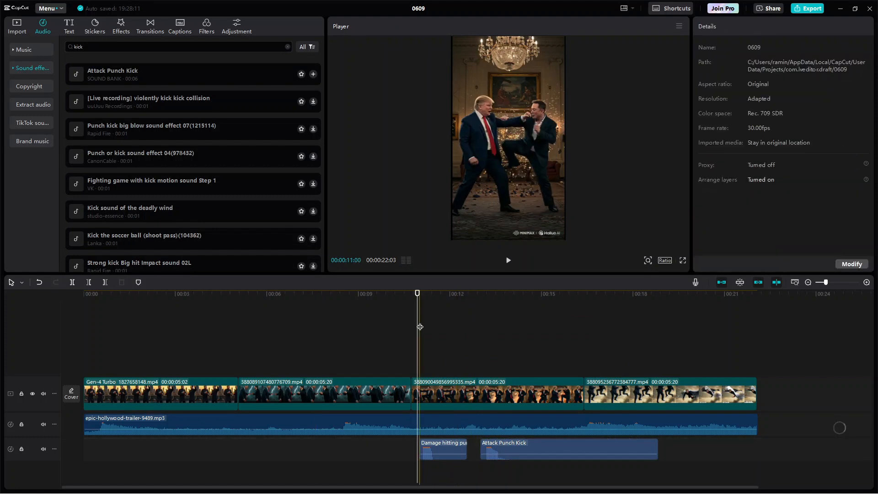
{"action": "left_click", "coordinate": [507, 262]}
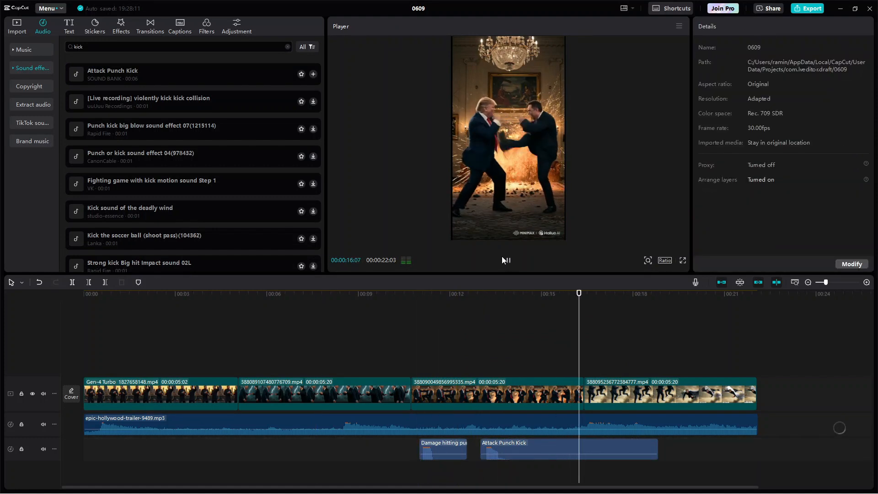
{"action": "left_click", "coordinate": [508, 261]}
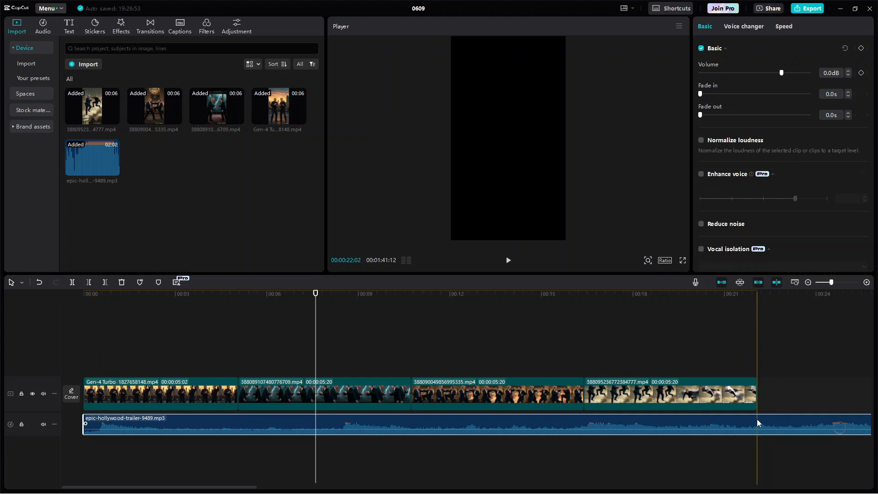
Split the epic-hollywood-trailer-9489.mp3 music at the end of the last video clip and delete the excess part
{"action": "key", "text": "ctrl+b"}
{"action": "key", "text": "Delete"}
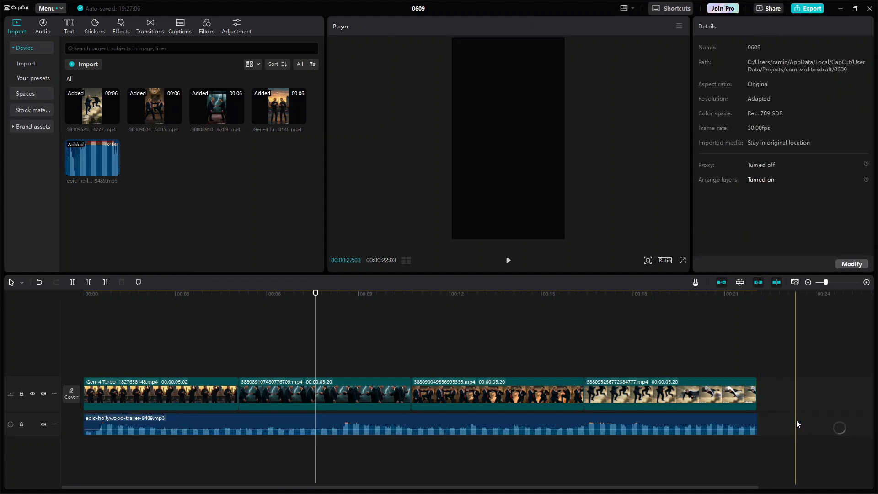
Open the sound effects library
{"action": "left_click", "coordinate": [42, 28]}
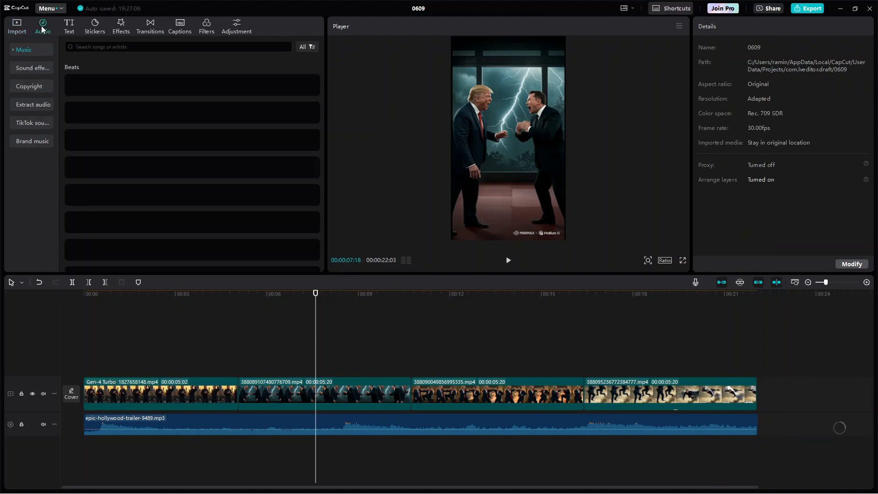
{"action": "left_click", "coordinate": [26, 69]}
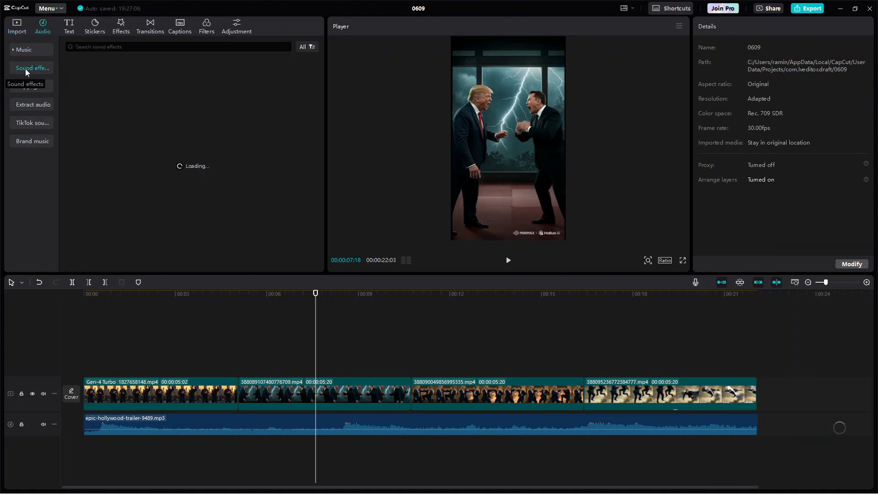